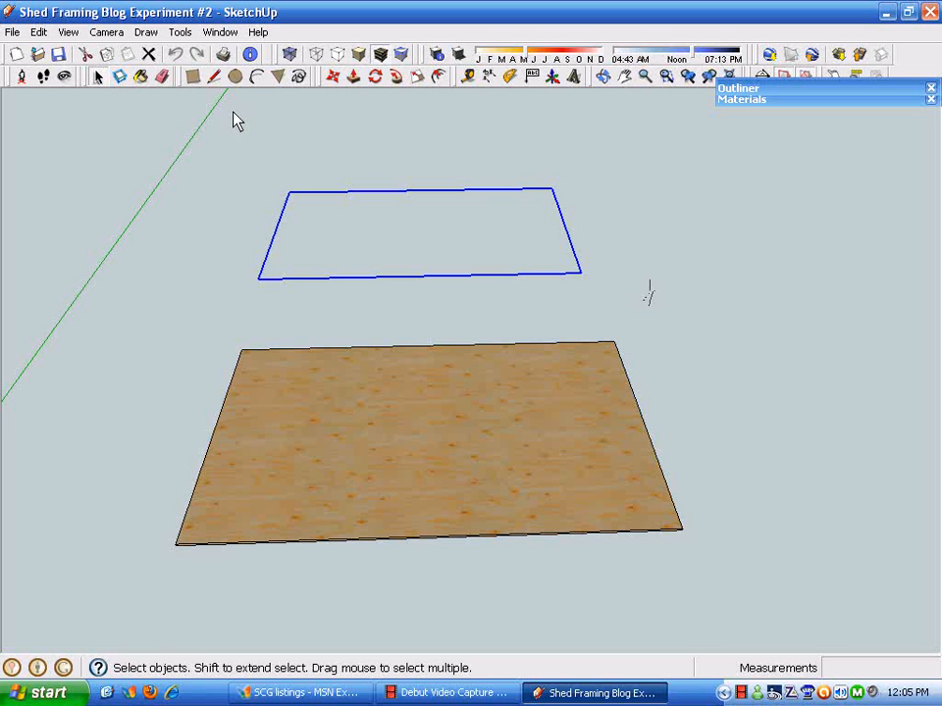
Step: Trace the far edge of the raised rectangle with a 16' line to fill the outline with a face
{"action": "left_click", "coordinate": [214, 78]}
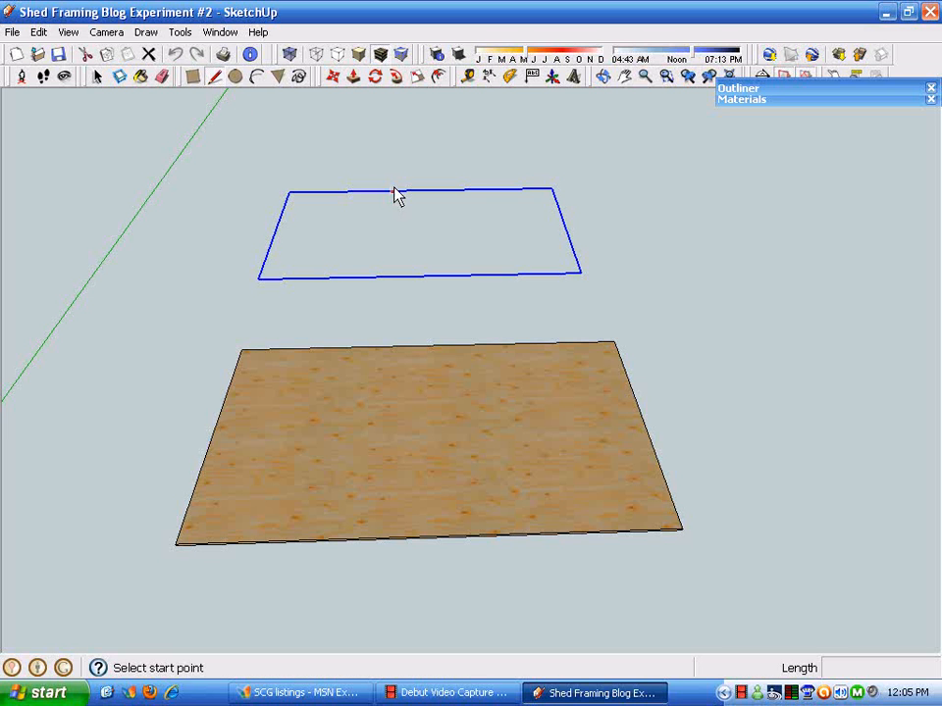
{"action": "left_click", "coordinate": [288, 194]}
{"action": "left_click", "coordinate": [552, 192]}
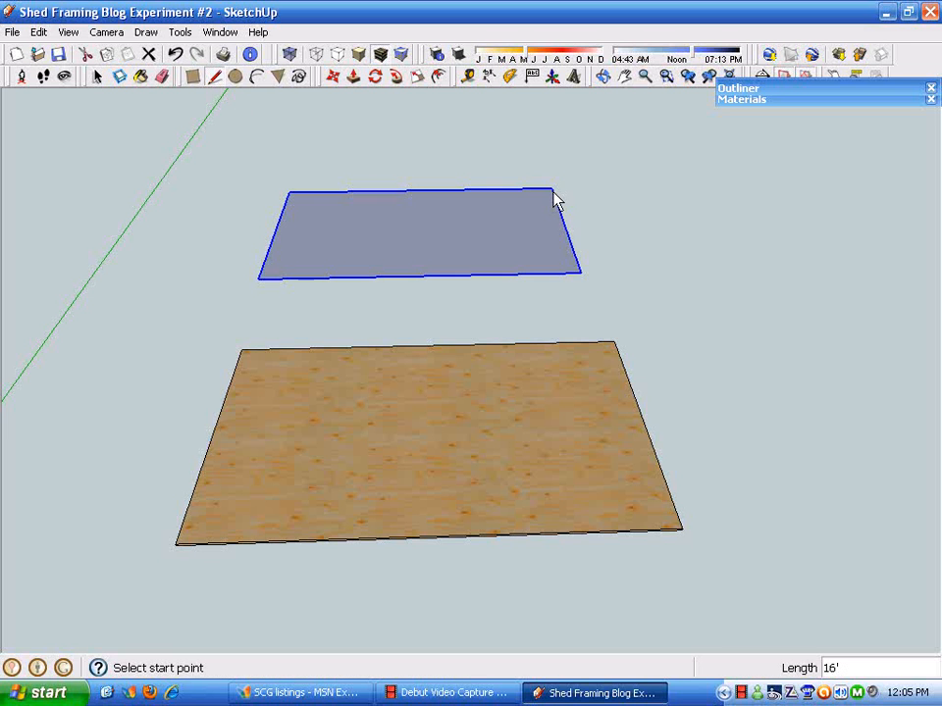
Step: Reverse the orientation of the raised rectangle's new face
{"action": "key", "text": "space"}
{"action": "left_click", "coordinate": [391, 245]}
{"action": "right_click", "coordinate": [390, 245]}
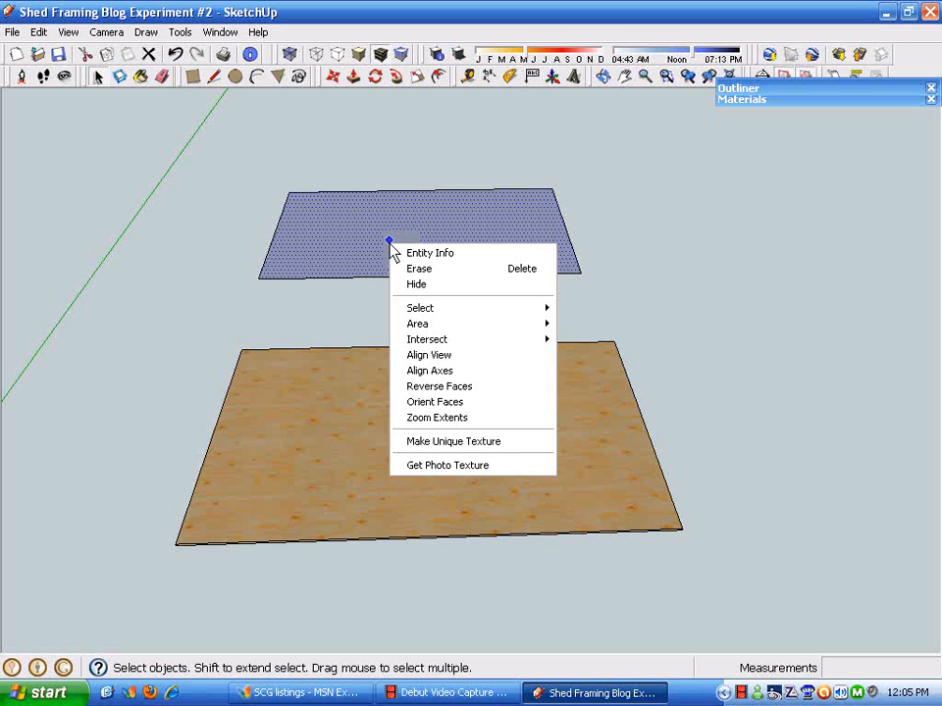
{"action": "left_click", "coordinate": [461, 390]}
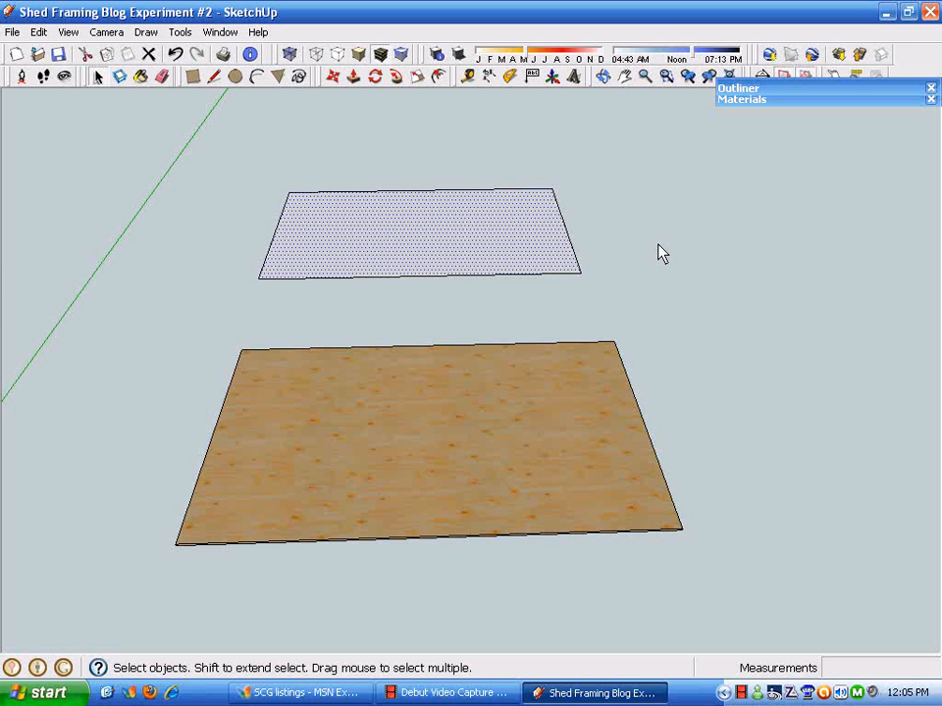
Step: Make the raised rectangle's face and edges into a component named Wall Plates
{"action": "scroll", "coordinate": [647, 265], "scroll_direction": "up", "scroll_amount": 1}
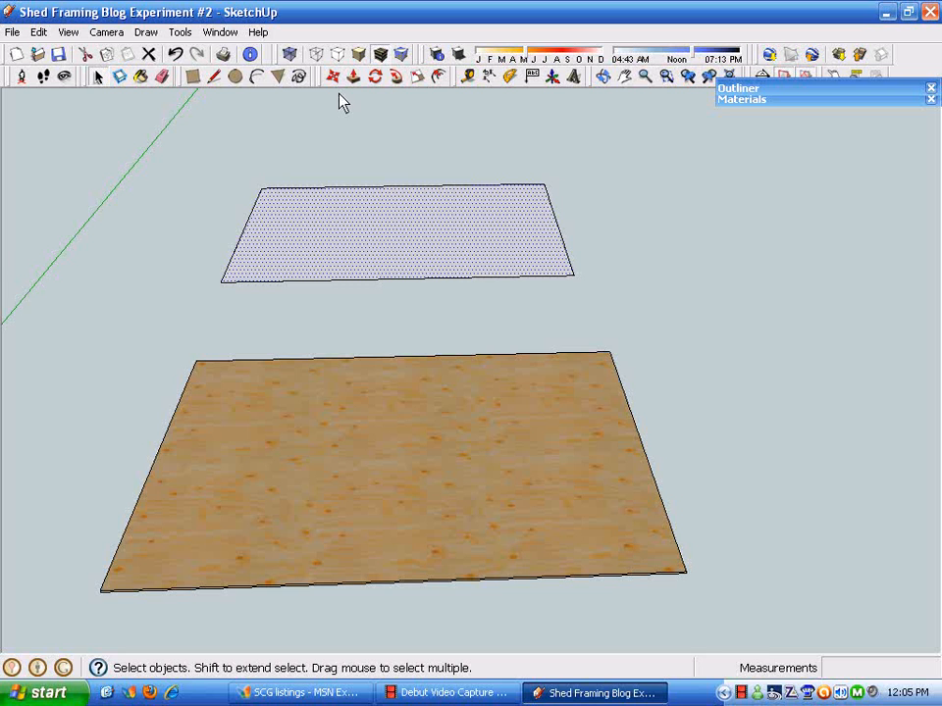
{"action": "scroll", "coordinate": [359, 138], "scroll_direction": "up", "scroll_amount": 1}
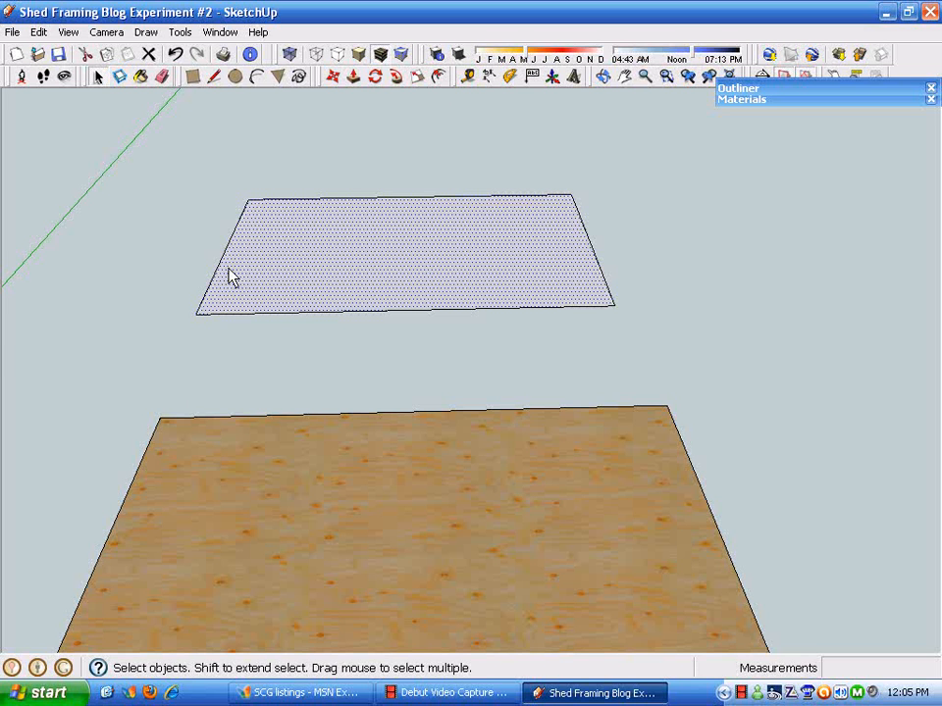
{"action": "scroll", "coordinate": [728, 384], "scroll_direction": "down", "scroll_amount": 2}
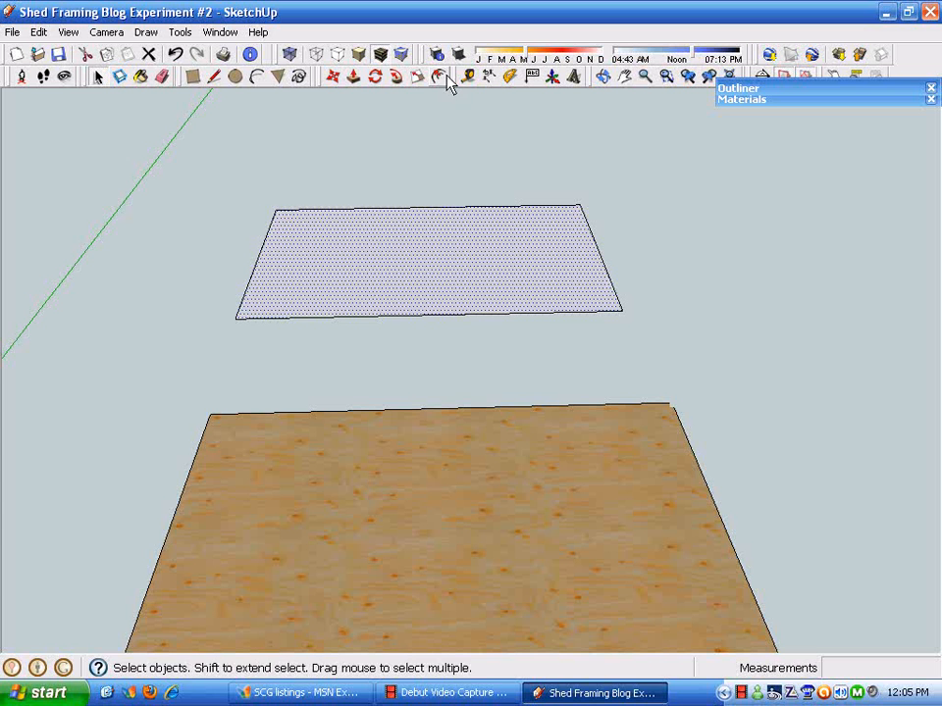
{"action": "right_click", "coordinate": [415, 266]}
{"action": "left_click", "coordinate": [415, 255]}
{"action": "double_click", "coordinate": [413, 253]}
{"action": "right_click", "coordinate": [412, 257]}
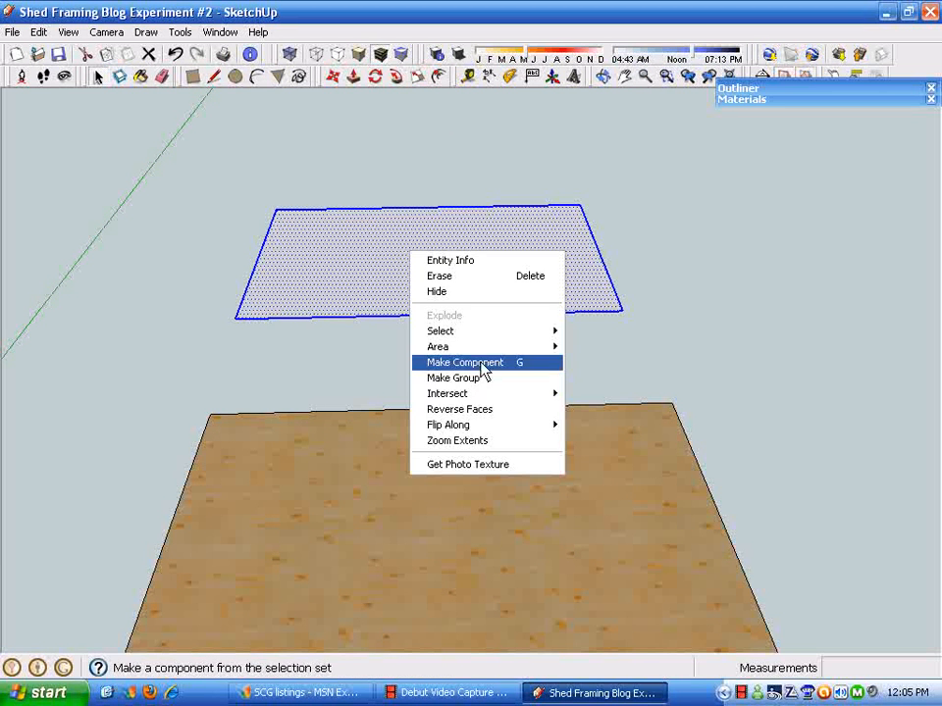
{"action": "left_click", "coordinate": [484, 368]}
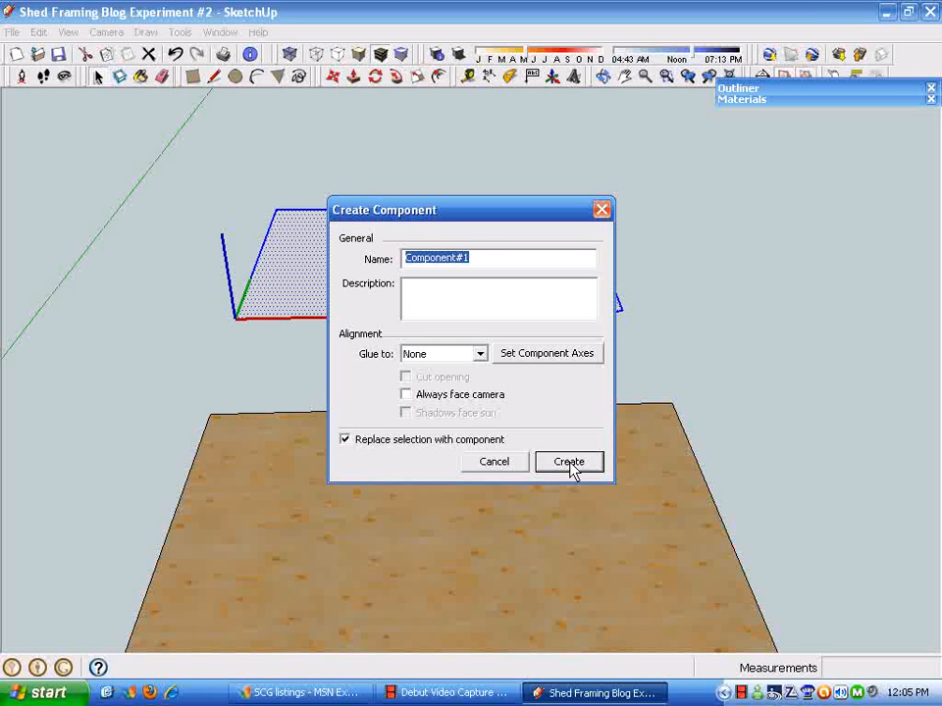
{"action": "type", "text": "Wall"}
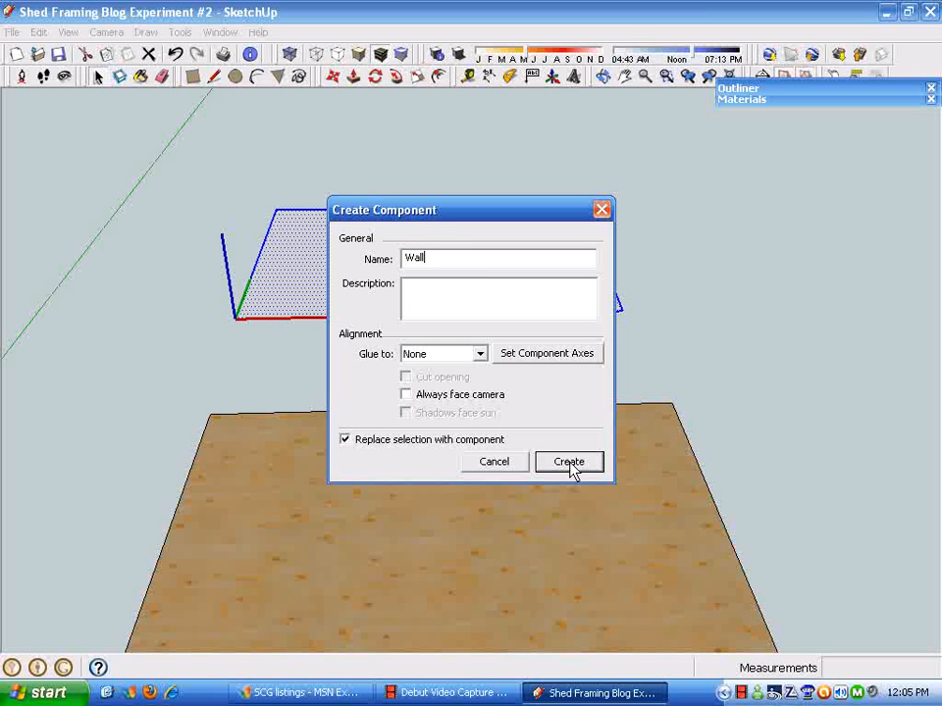
{"action": "type", "text": " Plates"}
{"action": "left_click", "coordinate": [569, 462]}
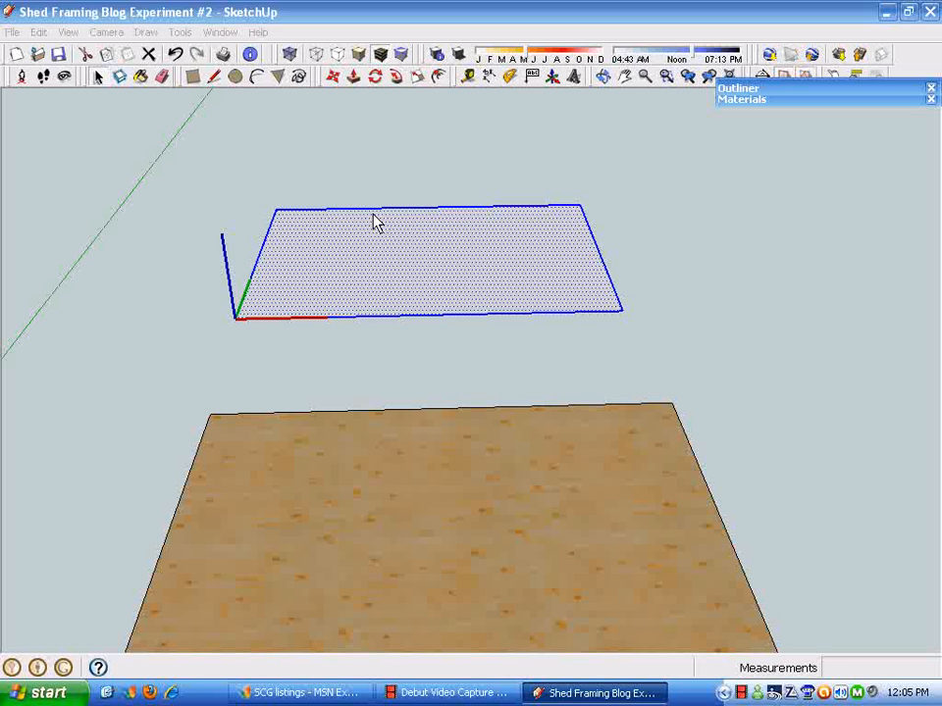
Step: Open the rectangle component for editing and offset its four outer edges inward by 3.5 inches
{"action": "double_click", "coordinate": [388, 279]}
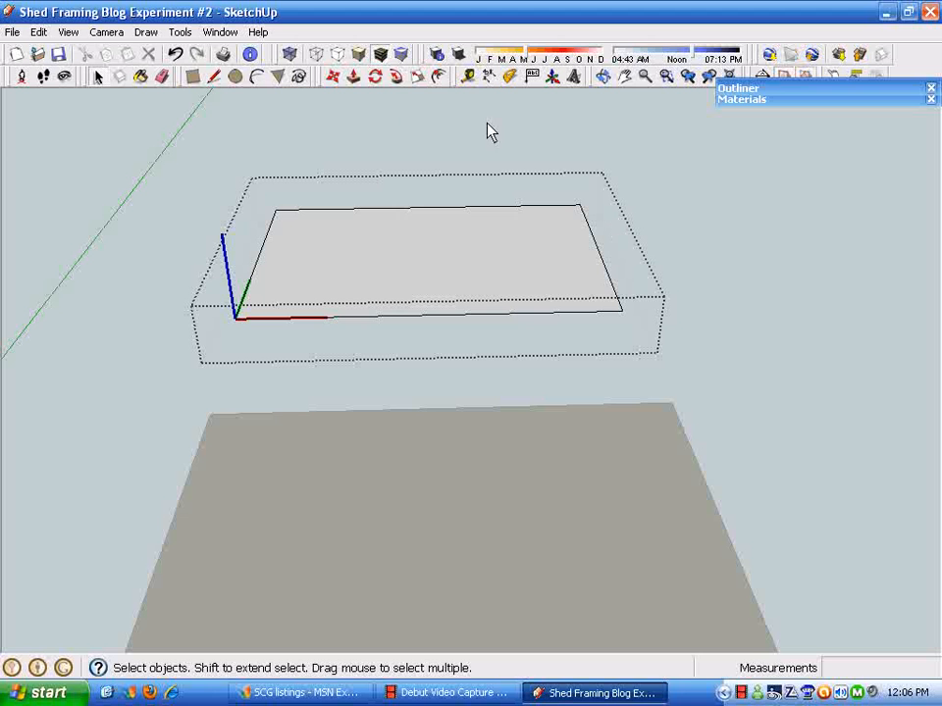
{"action": "double_click", "coordinate": [446, 275]}
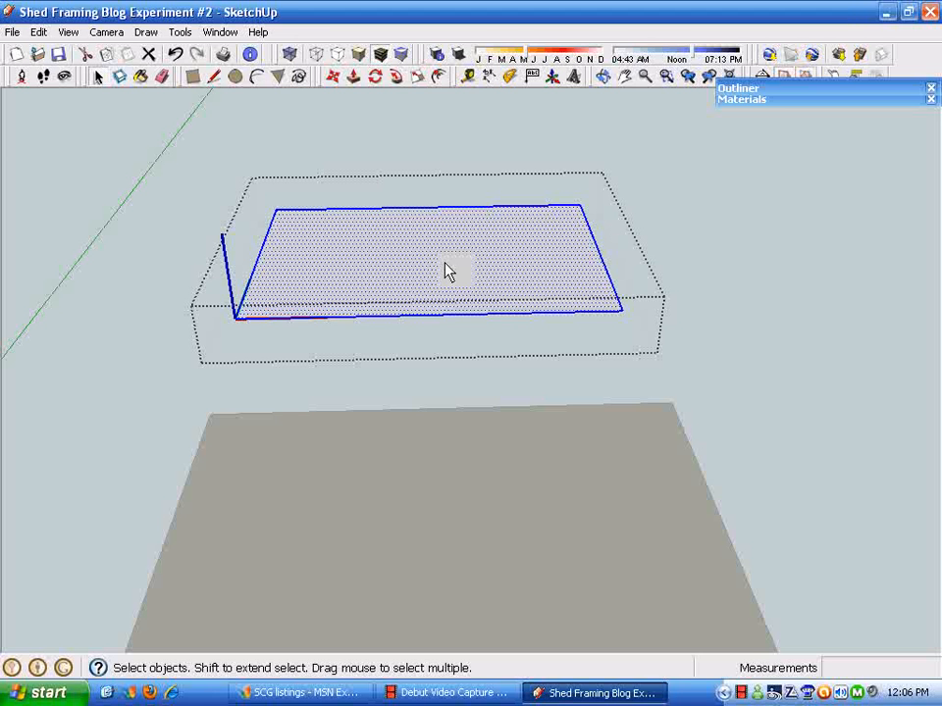
{"action": "left_click", "coordinate": [497, 258], "text": "shift"}
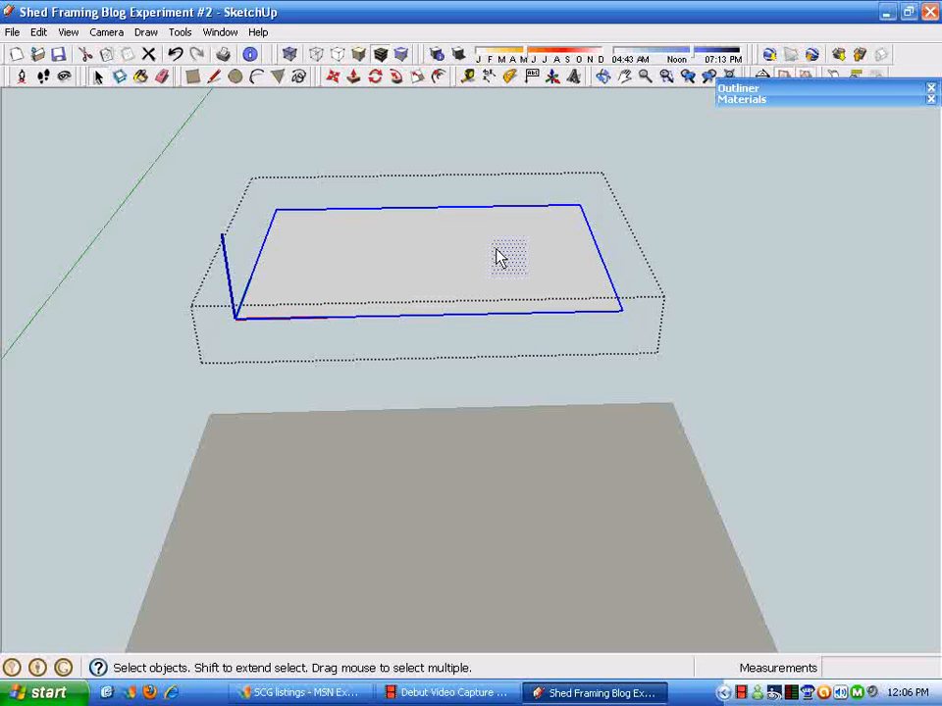
{"action": "left_click", "coordinate": [438, 76]}
{"action": "left_click", "coordinate": [506, 208]}
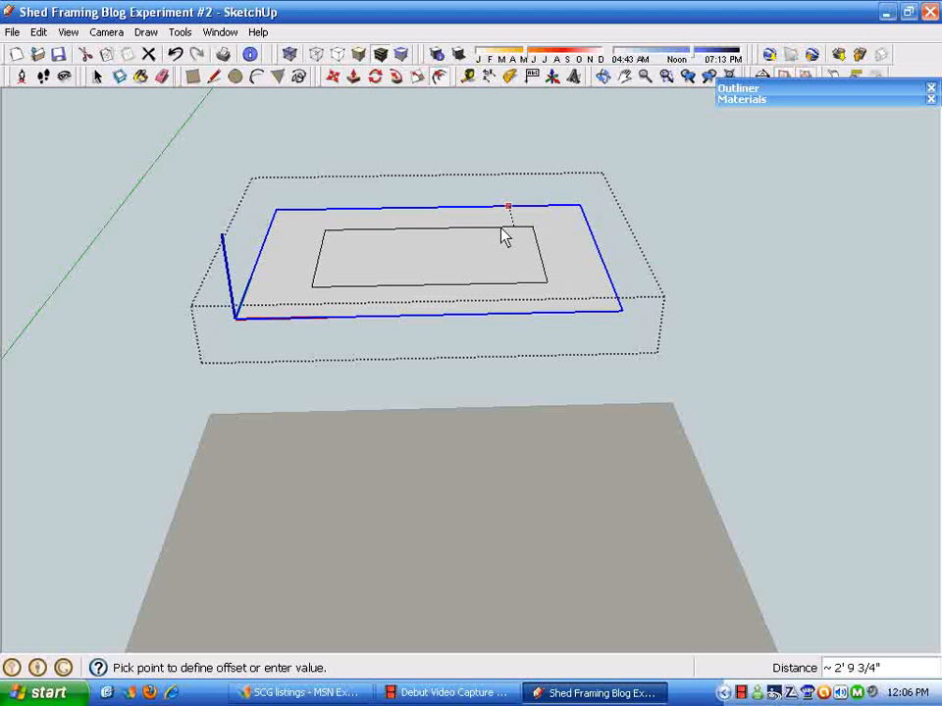
{"action": "left_click", "coordinate": [496, 234]}
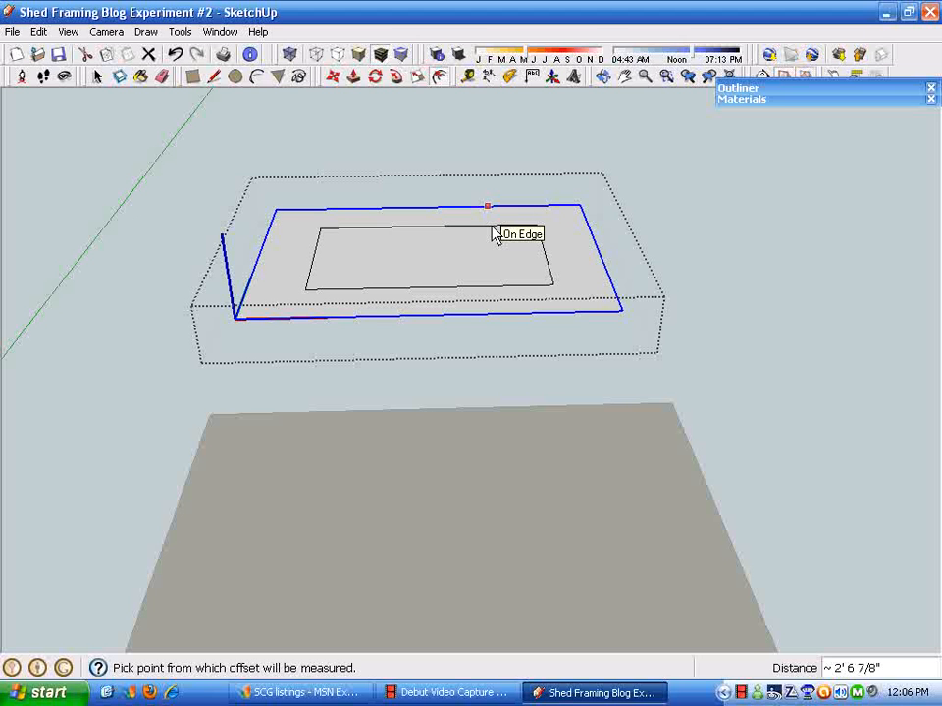
{"action": "type", "text": "3.5"}
{"action": "key", "text": "Return"}
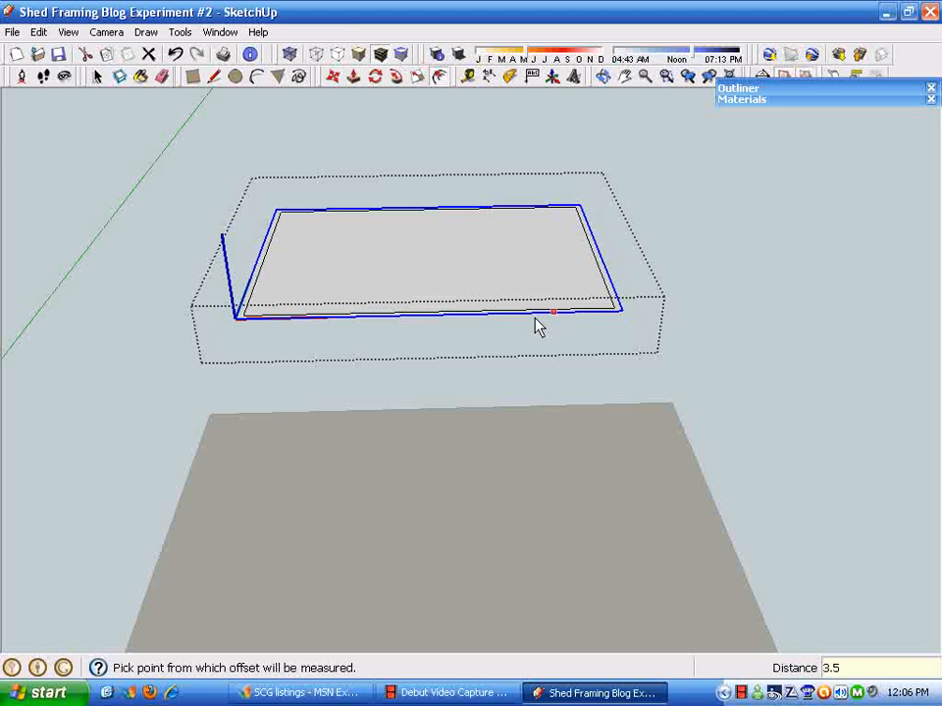
Step: Delete the inner face of the rectangle, leaving only the narrow border between the two outlines
{"action": "scroll", "coordinate": [307, 307], "scroll_direction": "up", "scroll_amount": 5}
{"action": "scroll", "coordinate": [324, 274], "scroll_direction": "down", "scroll_amount": 3}
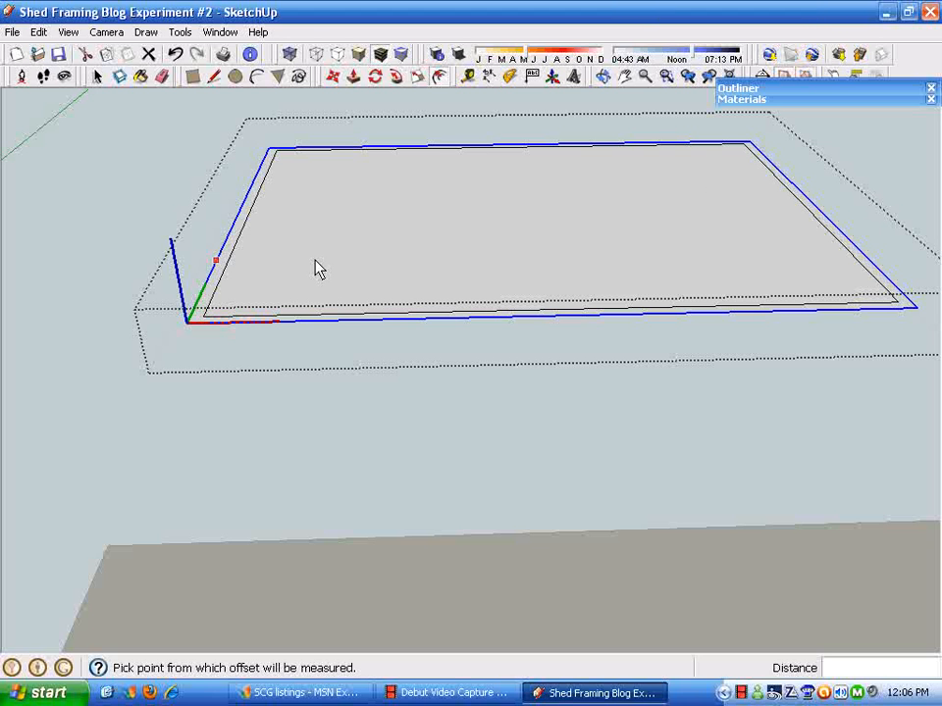
{"action": "key", "text": "space"}
{"action": "left_click", "coordinate": [374, 249]}
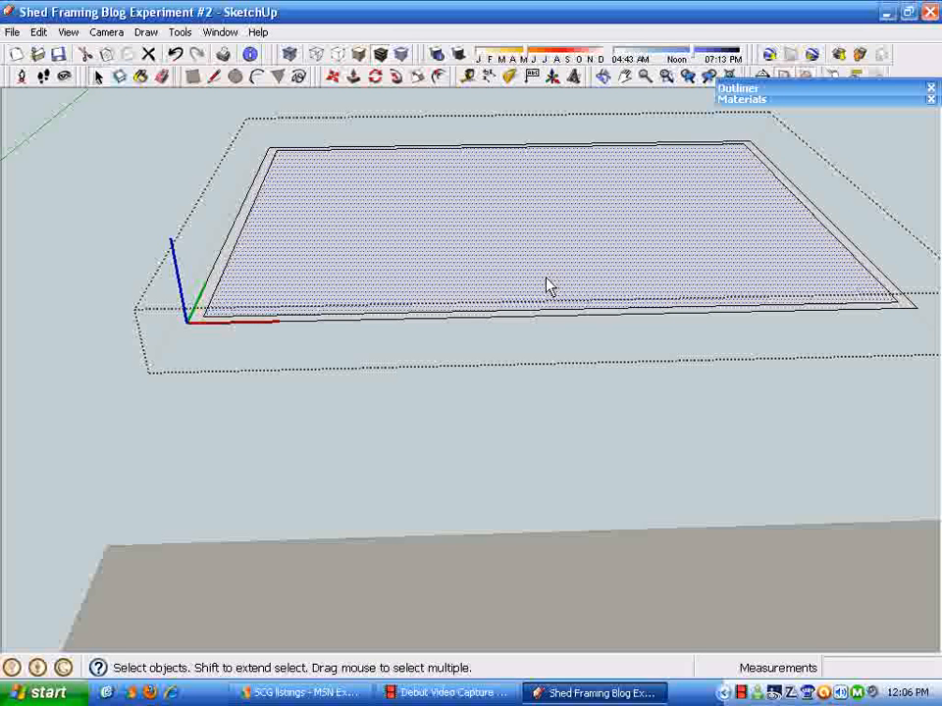
{"action": "key", "text": "Delete"}
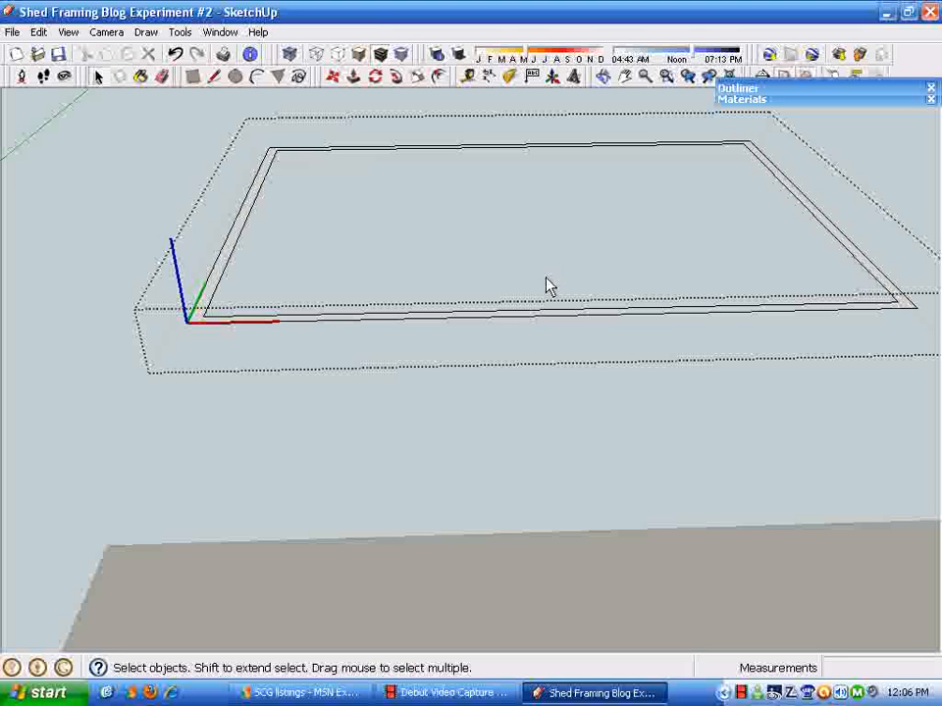
Step: Push/Pull the border face up 1 1/2 inches to form the plates, and close the component for editing
{"action": "left_click", "coordinate": [354, 78]}
{"action": "scroll", "coordinate": [225, 305], "scroll_direction": "up", "scroll_amount": 3}
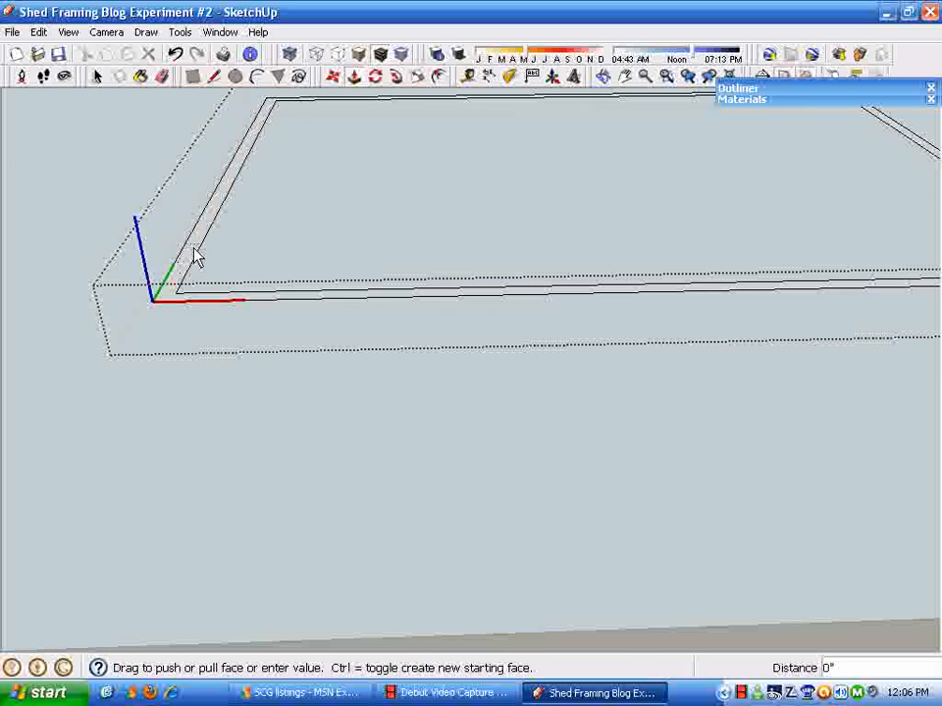
{"action": "left_click_drag", "start_coordinate": [195, 257], "coordinate": [188, 224]}
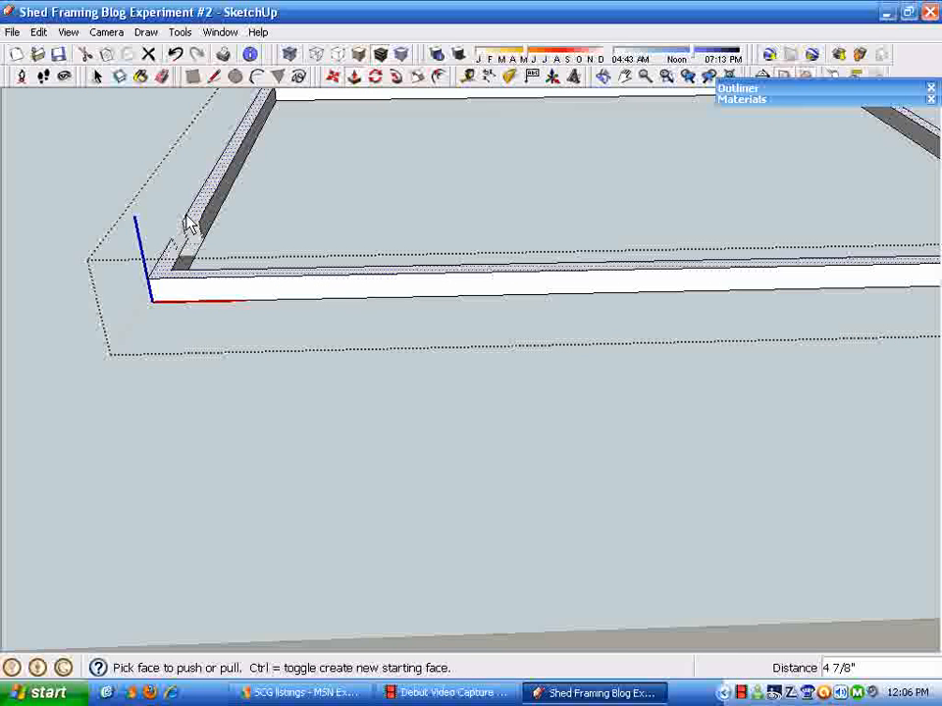
{"action": "type", "text": "1"}
{"action": "key", "text": "Return"}
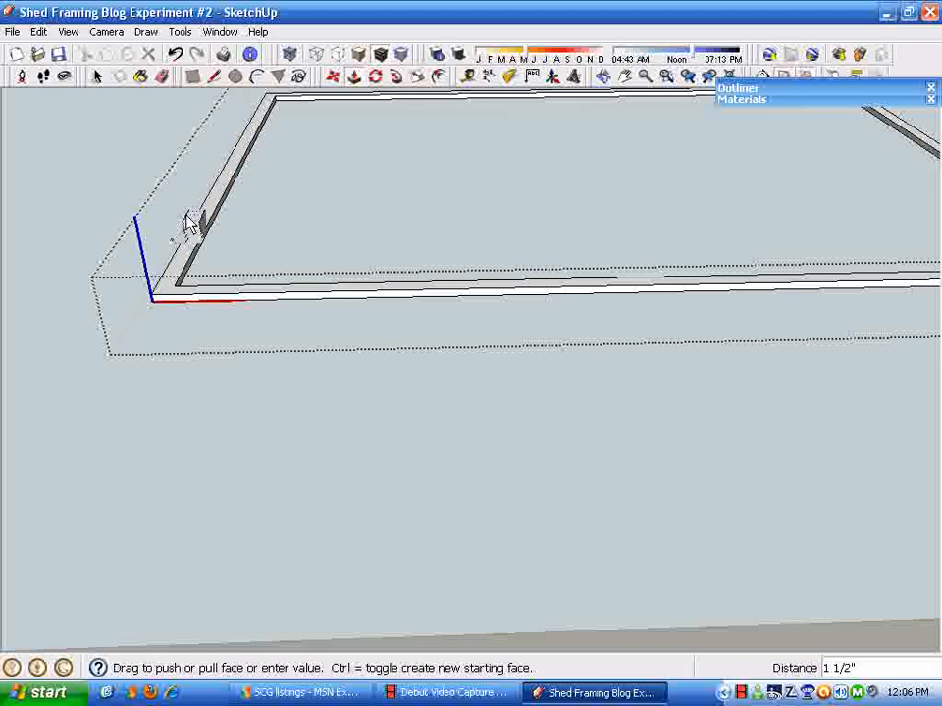
{"action": "scroll", "coordinate": [275, 249], "scroll_direction": "down", "scroll_amount": 2}
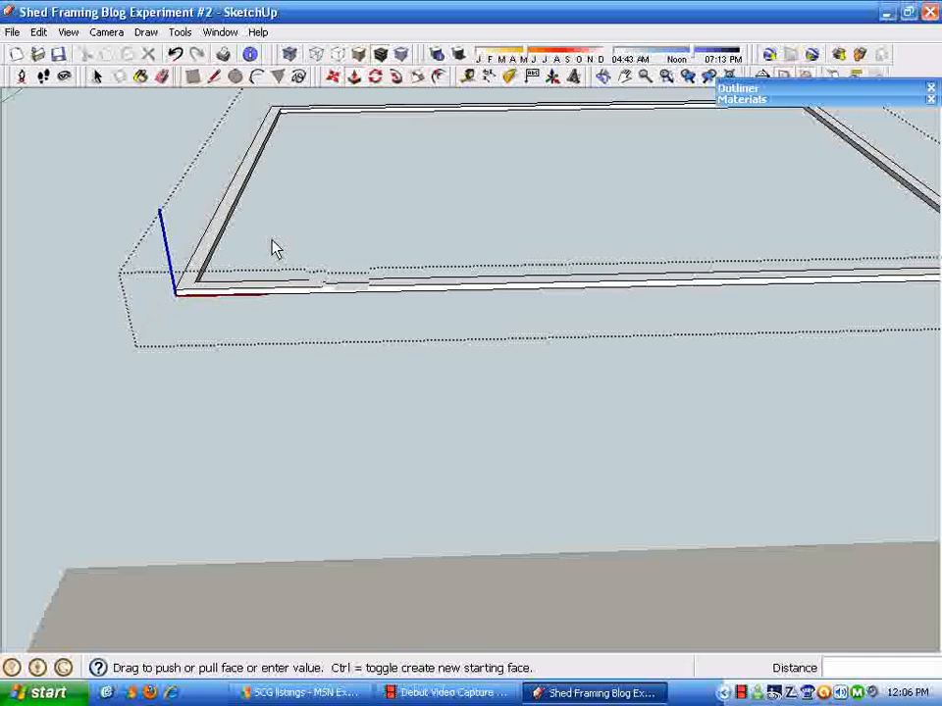
{"action": "scroll", "coordinate": [157, 216], "scroll_direction": "down", "scroll_amount": 3}
{"action": "middle_click_drag", "start_coordinate": [715, 296], "coordinate": [583, 330]}
{"action": "mouse_move", "coordinate": [798, 371]}
{"action": "middle_mouse_down"}
{"action": "mouse_move", "coordinate": [784, 382]}
{"action": "mouse_move", "coordinate": [782, 362]}
{"action": "middle_mouse_up"}
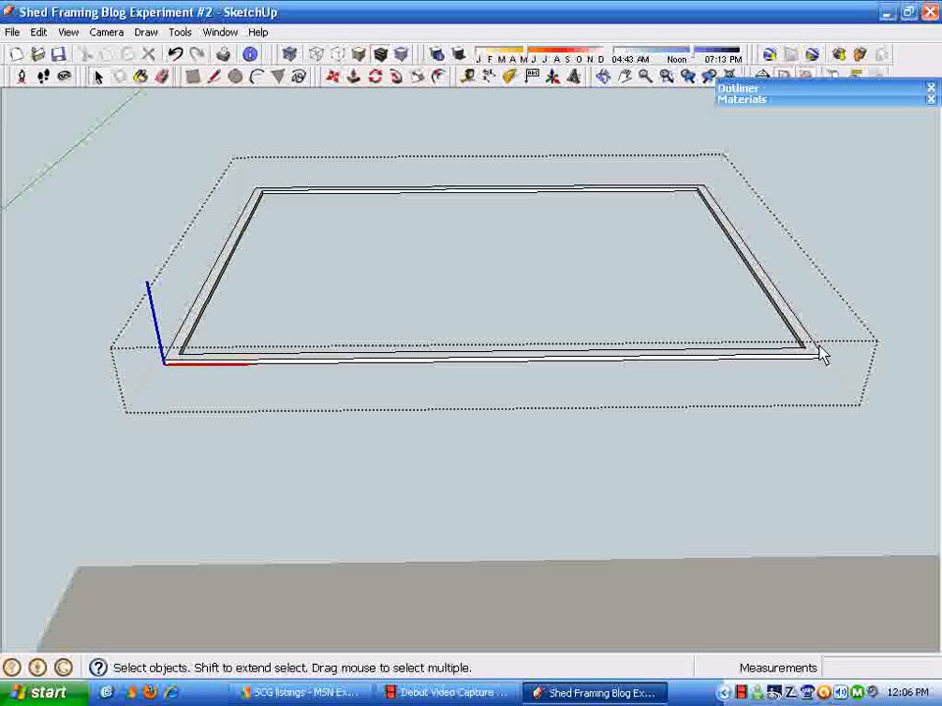
{"action": "left_click", "coordinate": [864, 242]}
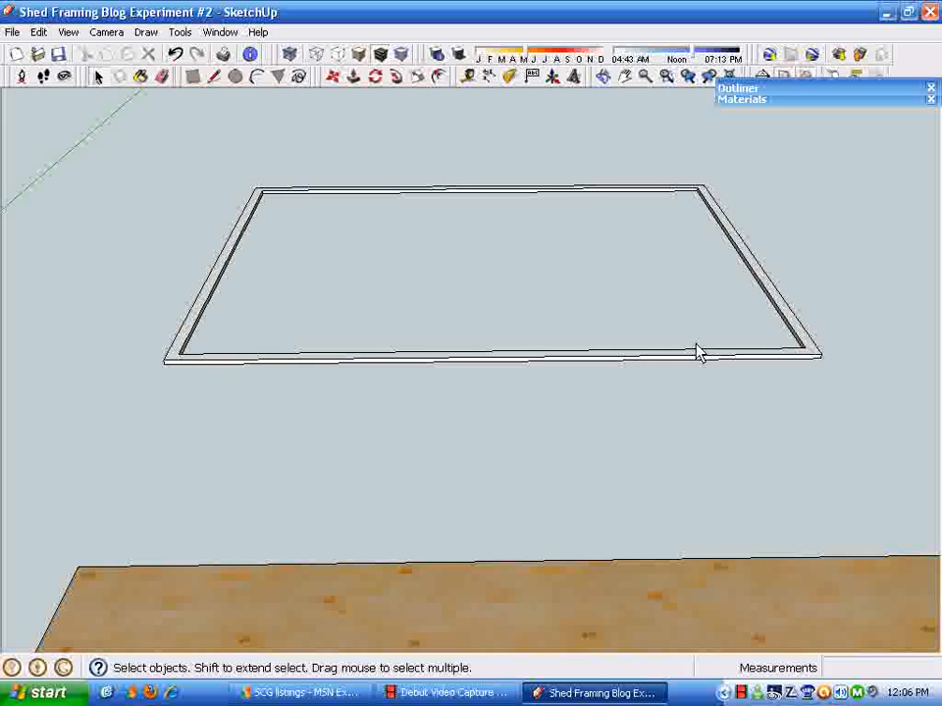
Step: Paint the wall plate frame with the Wood_Grain_Light material and collapse the material browser
{"action": "middle_click_drag", "start_coordinate": [496, 241], "coordinate": [521, 300]}
{"action": "scroll", "coordinate": [736, 214], "scroll_direction": "up", "scroll_amount": 3}
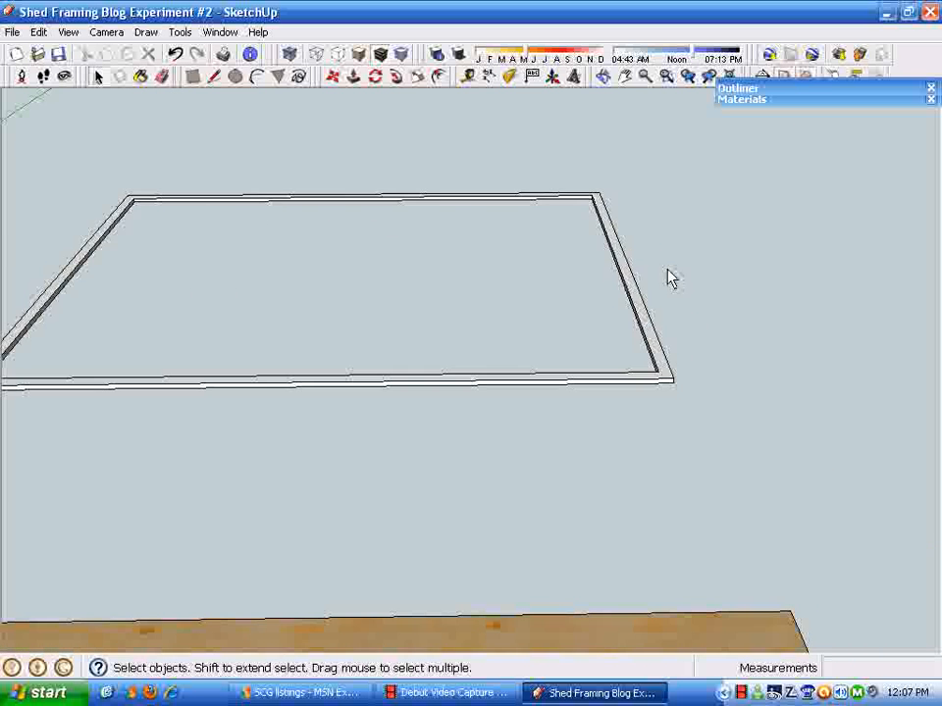
{"action": "scroll", "coordinate": [768, 153], "scroll_direction": "down", "scroll_amount": 3}
{"action": "left_click", "coordinate": [749, 99]}
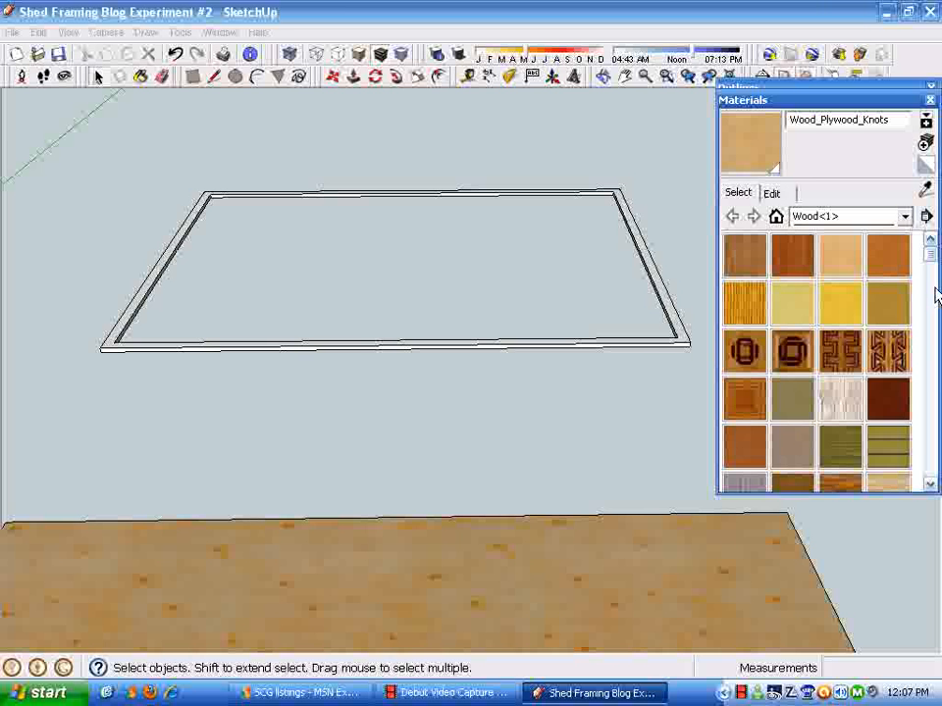
{"action": "left_click_drag", "start_coordinate": [930, 256], "coordinate": [928, 353]}
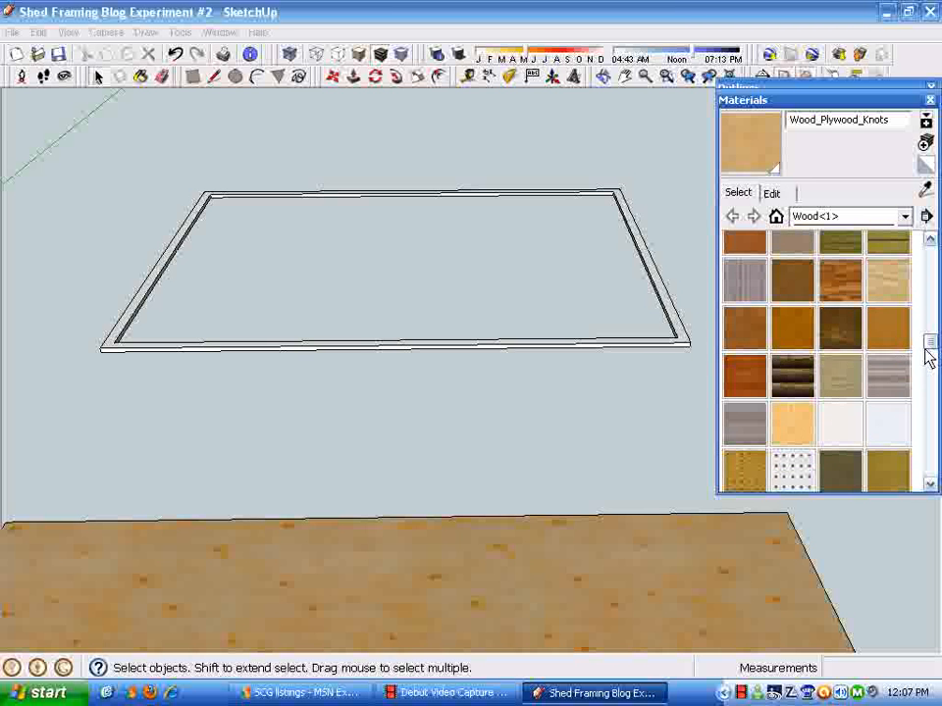
{"action": "left_click", "coordinate": [882, 330]}
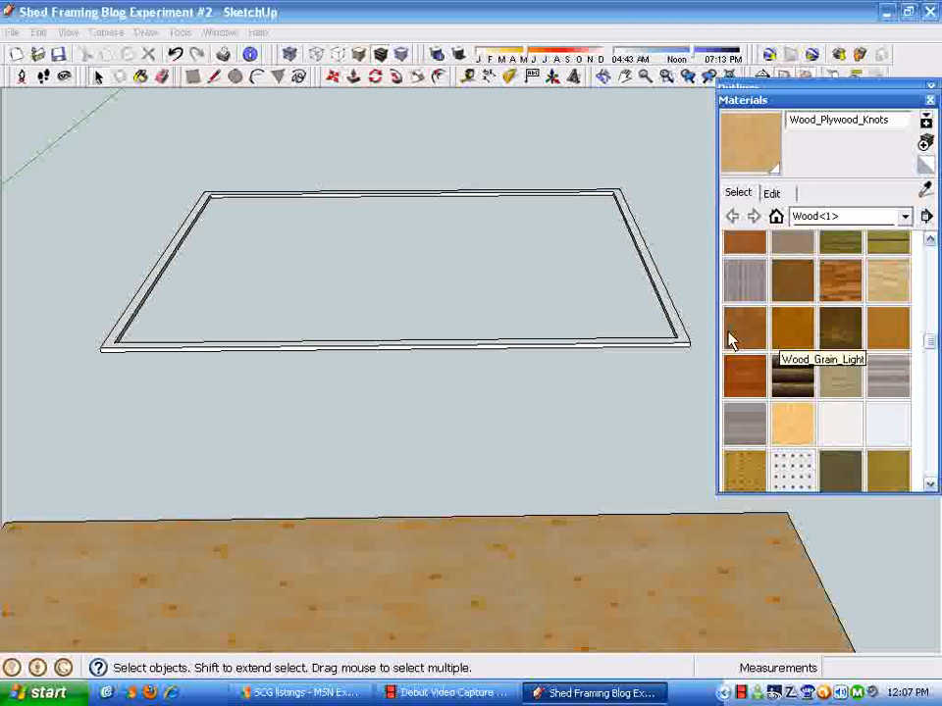
{"action": "left_click", "coordinate": [667, 310]}
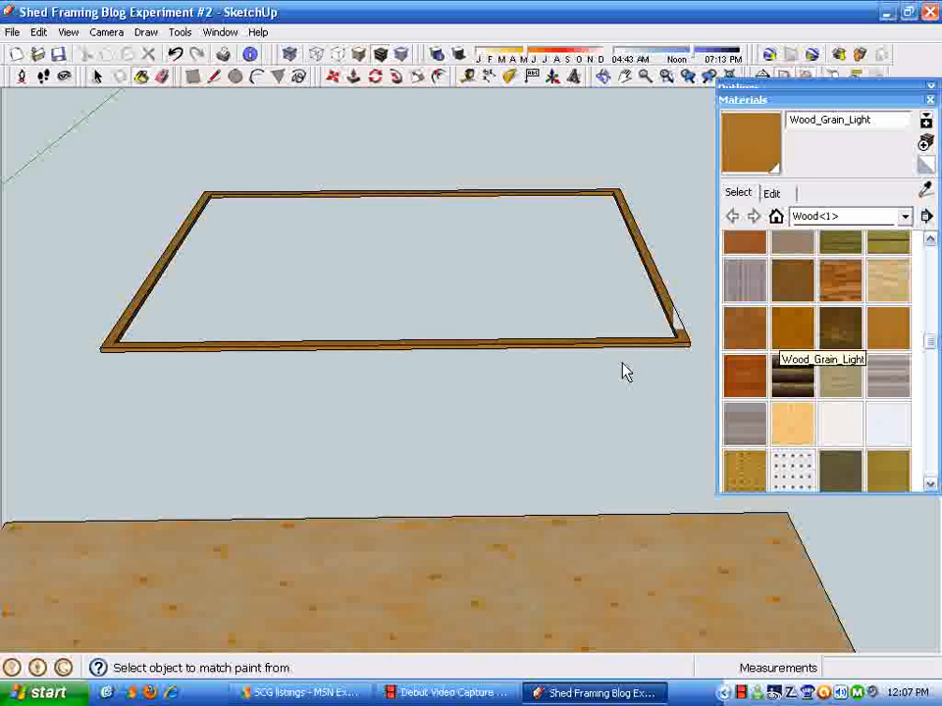
{"action": "key", "text": "space"}
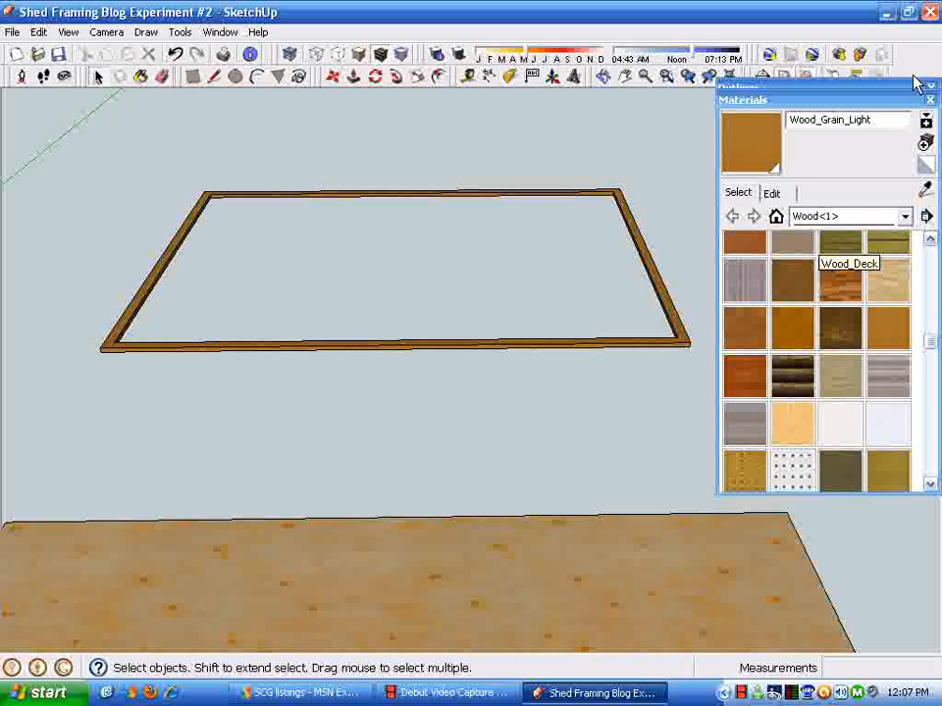
{"action": "left_click_drag", "start_coordinate": [881, 106], "coordinate": [880, 114]}
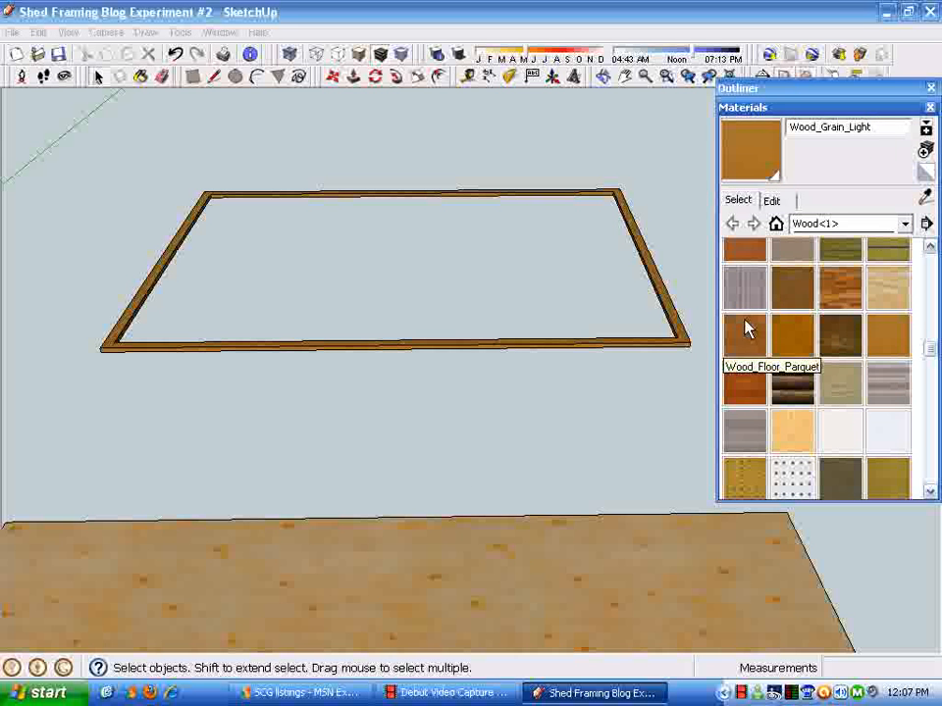
{"action": "left_click", "coordinate": [912, 108]}
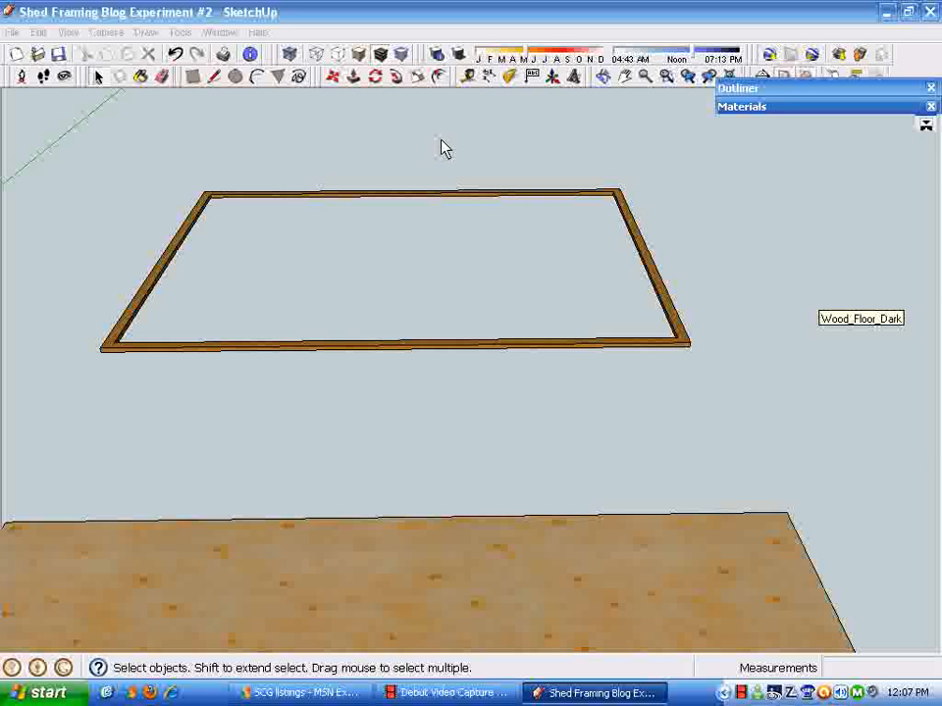
Step: Move the wall plate frame about 17' 5 1/2" from its lower front corner to just over the plywood floor
{"action": "left_click", "coordinate": [319, 192]}
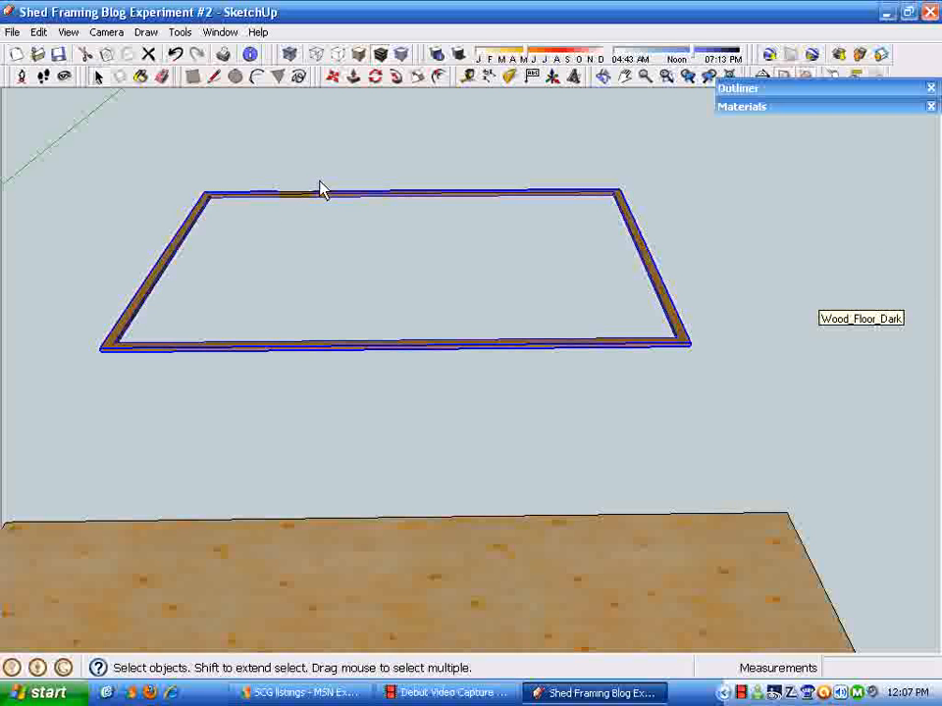
{"action": "left_click", "coordinate": [339, 77]}
{"action": "scroll", "coordinate": [682, 194], "scroll_direction": "down", "scroll_amount": 4}
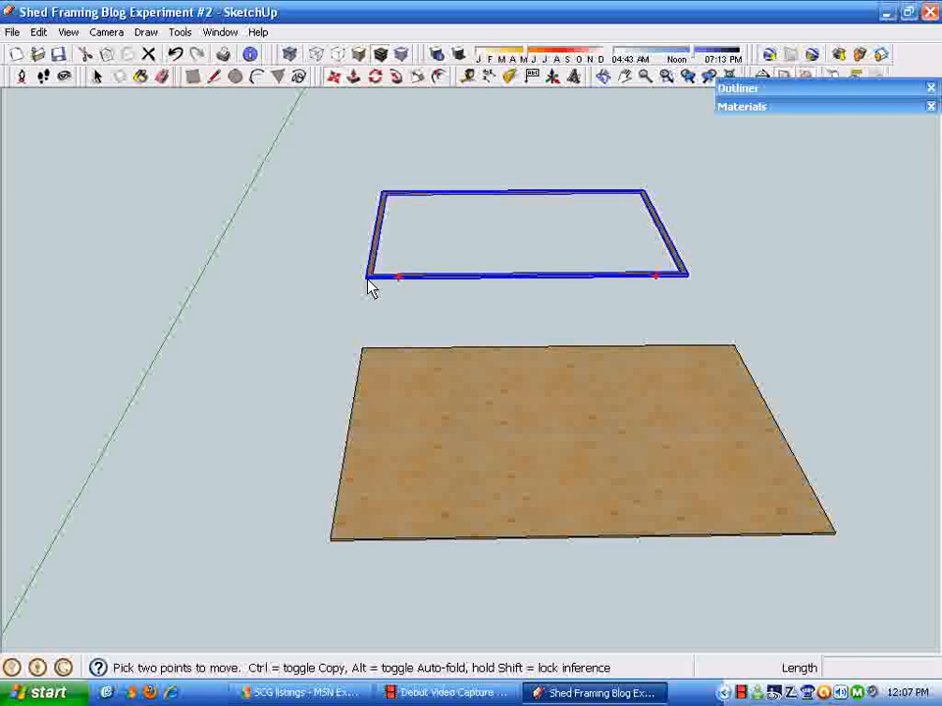
{"action": "left_click", "coordinate": [370, 285]}
{"action": "left_click", "coordinate": [310, 506]}
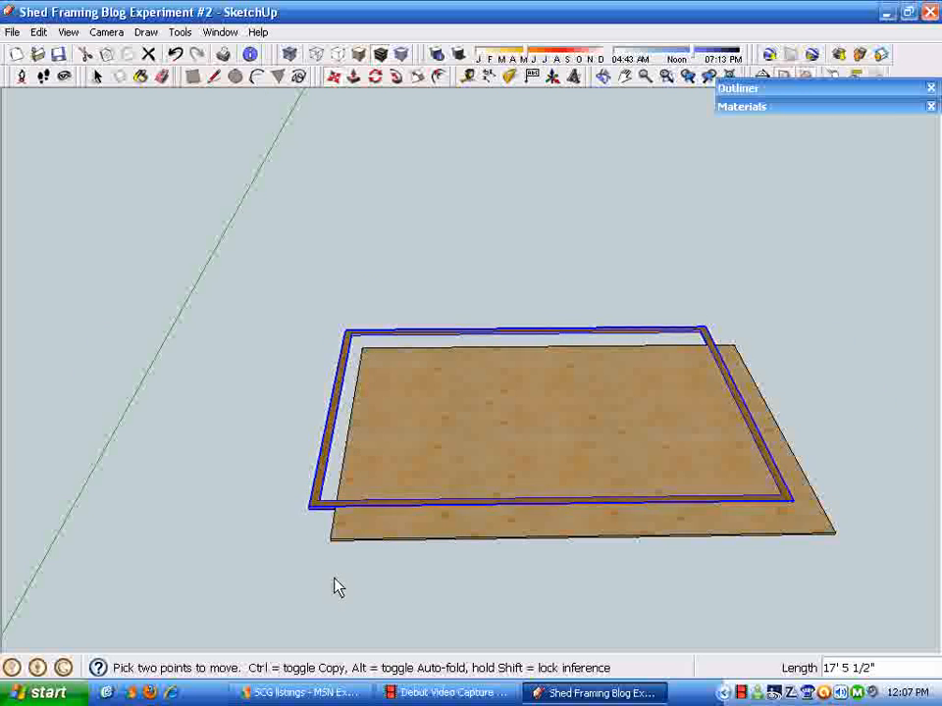
Step: Move the wall plate frame by its bottom front corner onto the matching top corner of the plywood floor, and deselect it
{"action": "scroll", "coordinate": [334, 581], "scroll_direction": "up", "scroll_amount": 5}
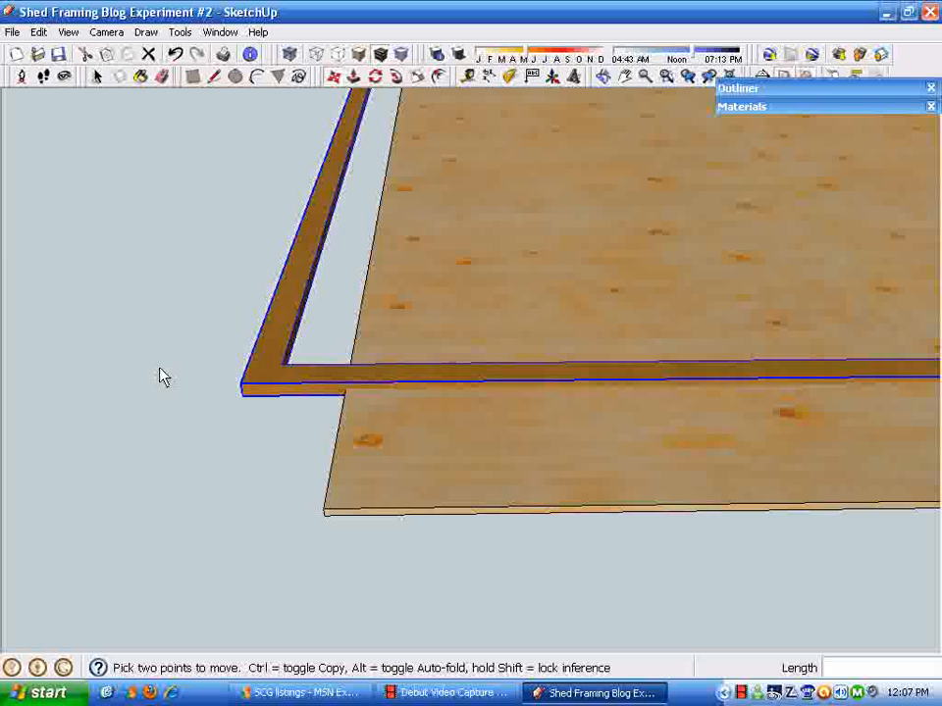
{"action": "left_click", "coordinate": [241, 394]}
{"action": "left_click", "coordinate": [335, 78]}
{"action": "left_click", "coordinate": [242, 396]}
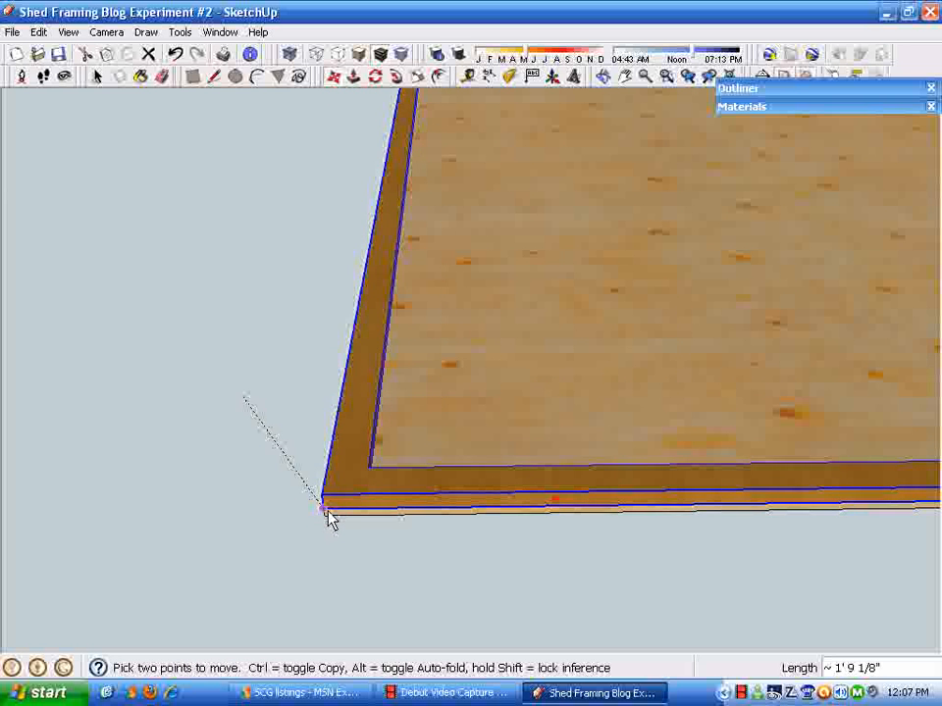
{"action": "left_click", "coordinate": [329, 511]}
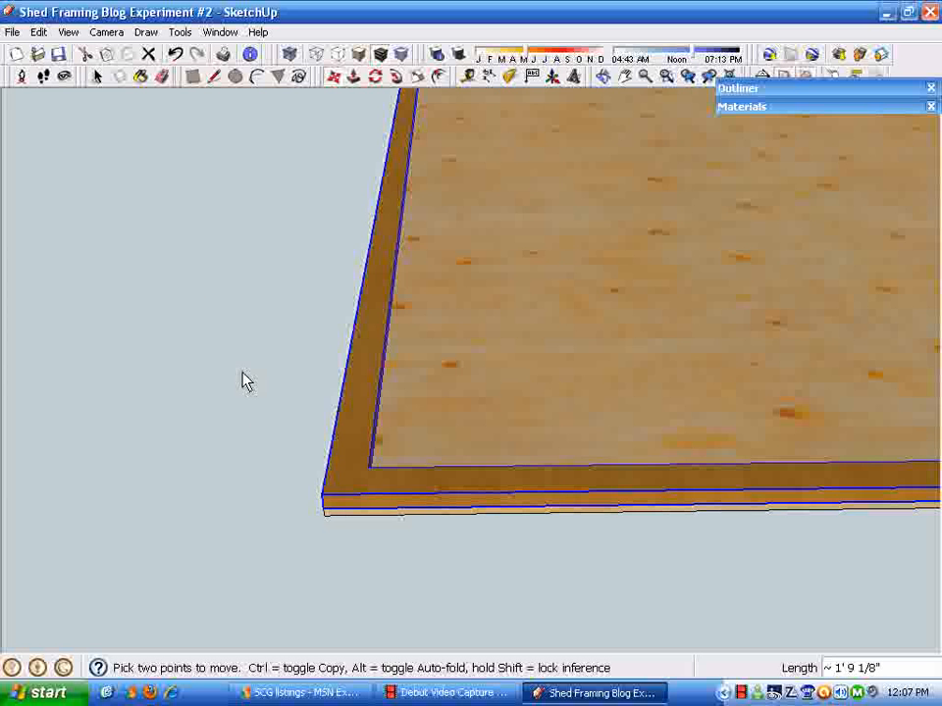
{"action": "scroll", "coordinate": [158, 297], "scroll_direction": "down", "scroll_amount": 6}
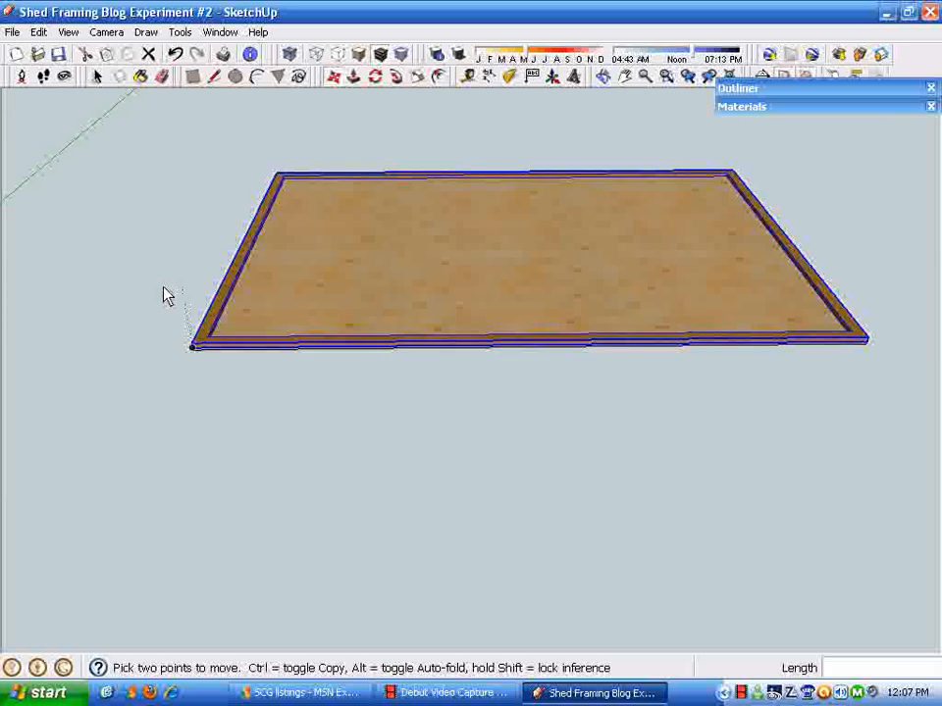
{"action": "middle_click_drag", "start_coordinate": [167, 296], "coordinate": [88, 367]}
{"action": "key", "text": "space"}
{"action": "left_click", "coordinate": [224, 505]}
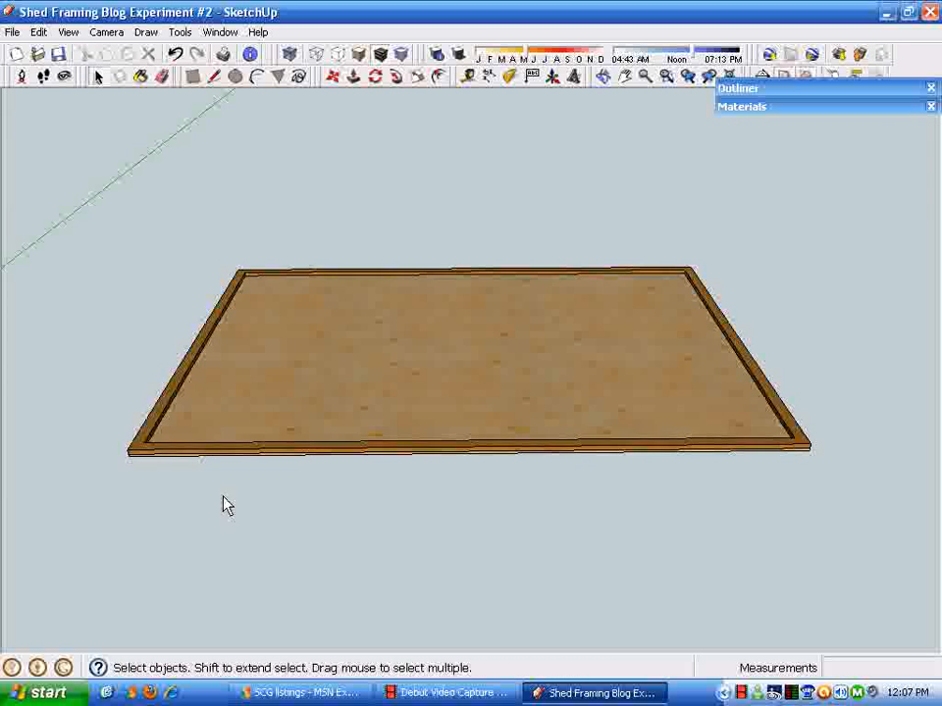
Step: Turn on shadows and shift the shadow time of day to late afternoon
{"action": "mouse_move", "coordinate": [224, 505]}
{"action": "middle_mouse_down"}
{"action": "mouse_move", "coordinate": [210, 550]}
{"action": "mouse_move", "coordinate": [191, 555]}
{"action": "mouse_move", "coordinate": [173, 499]}
{"action": "mouse_move", "coordinate": [210, 342]}
{"action": "mouse_move", "coordinate": [230, 518]}
{"action": "mouse_move", "coordinate": [236, 505]}
{"action": "middle_mouse_up"}
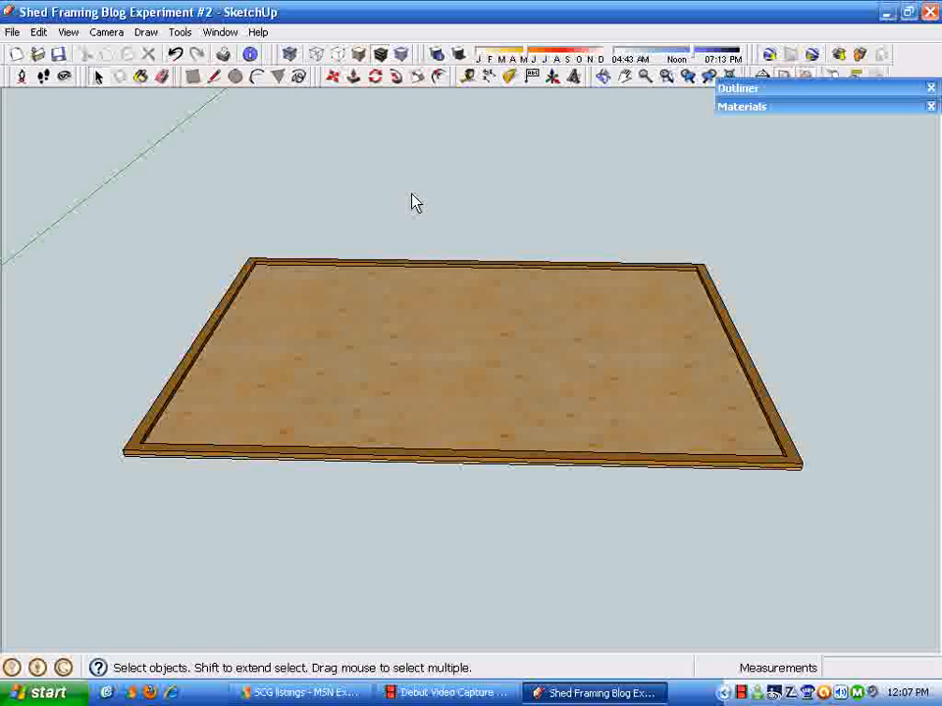
{"action": "left_click", "coordinate": [458, 54]}
{"action": "middle_click_drag", "start_coordinate": [424, 454], "coordinate": [444, 452]}
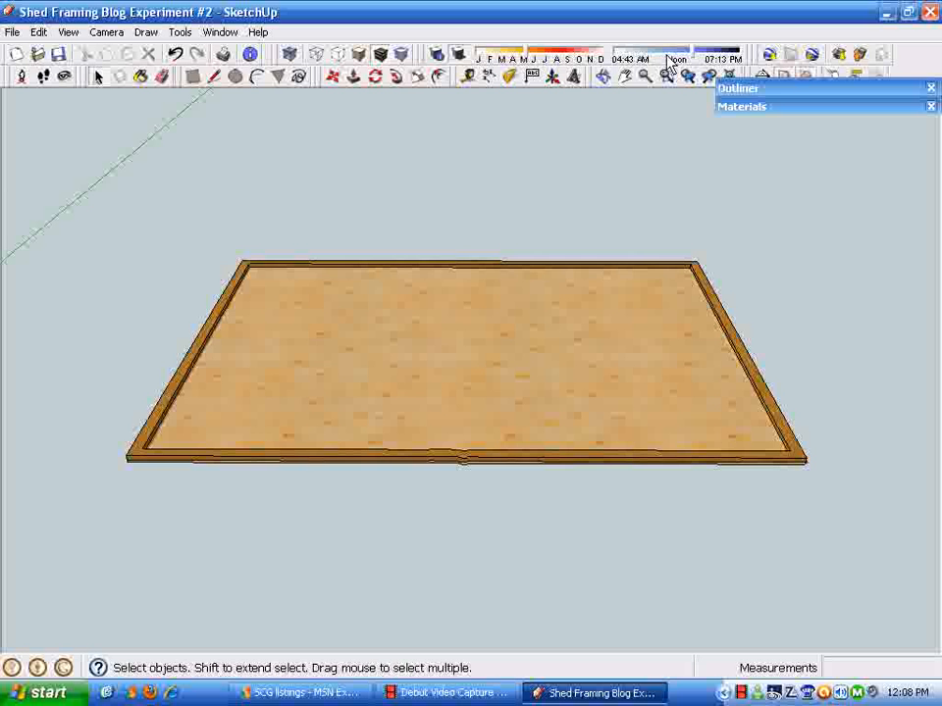
{"action": "left_click_drag", "start_coordinate": [693, 51], "coordinate": [723, 54]}
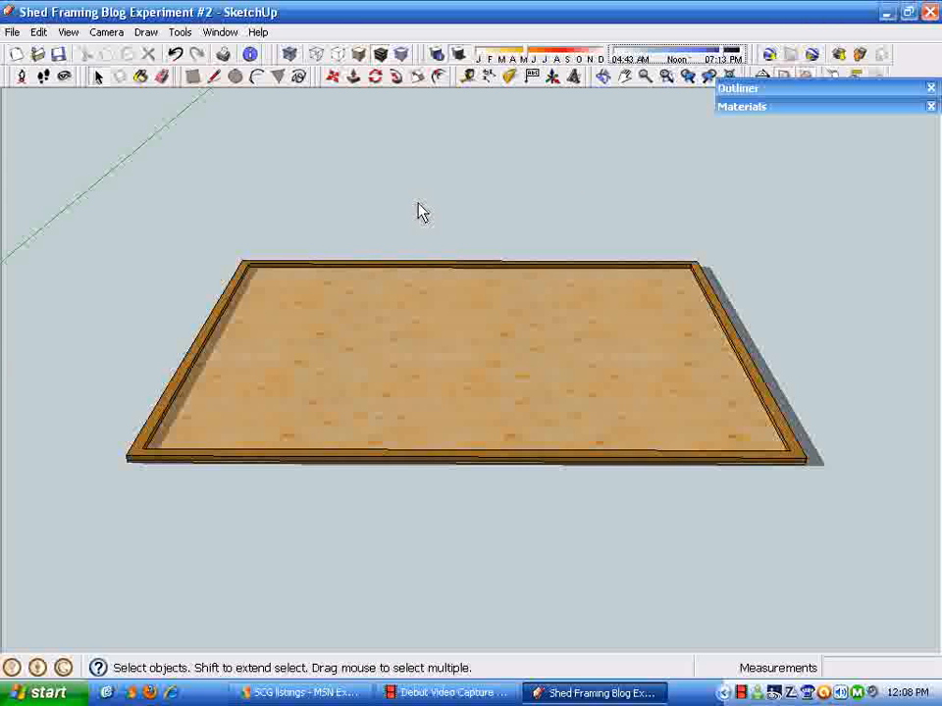
{"action": "left_click", "coordinate": [435, 693]}
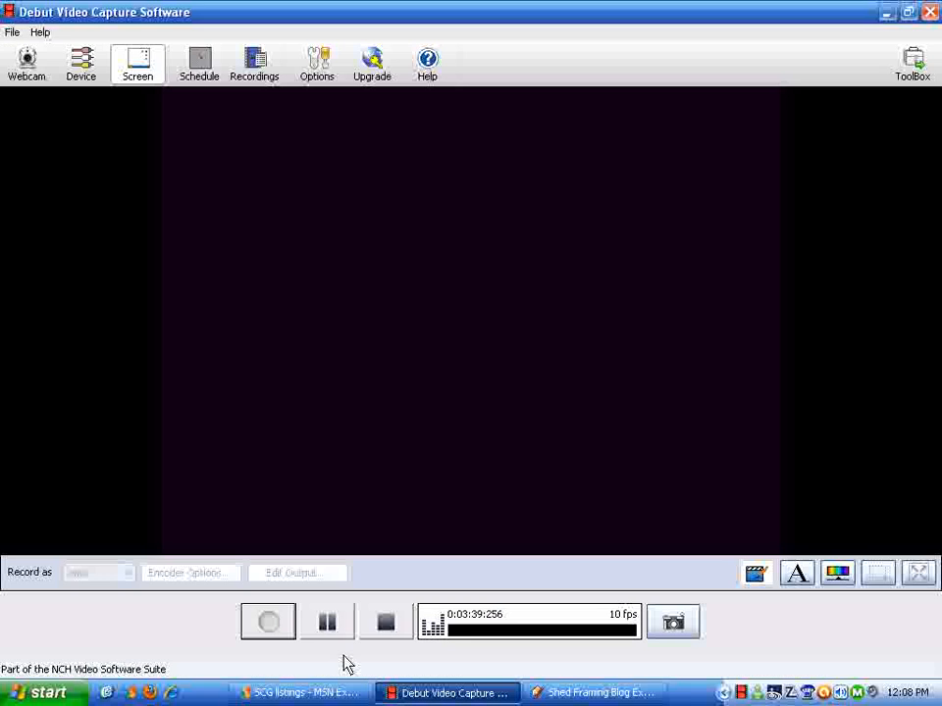